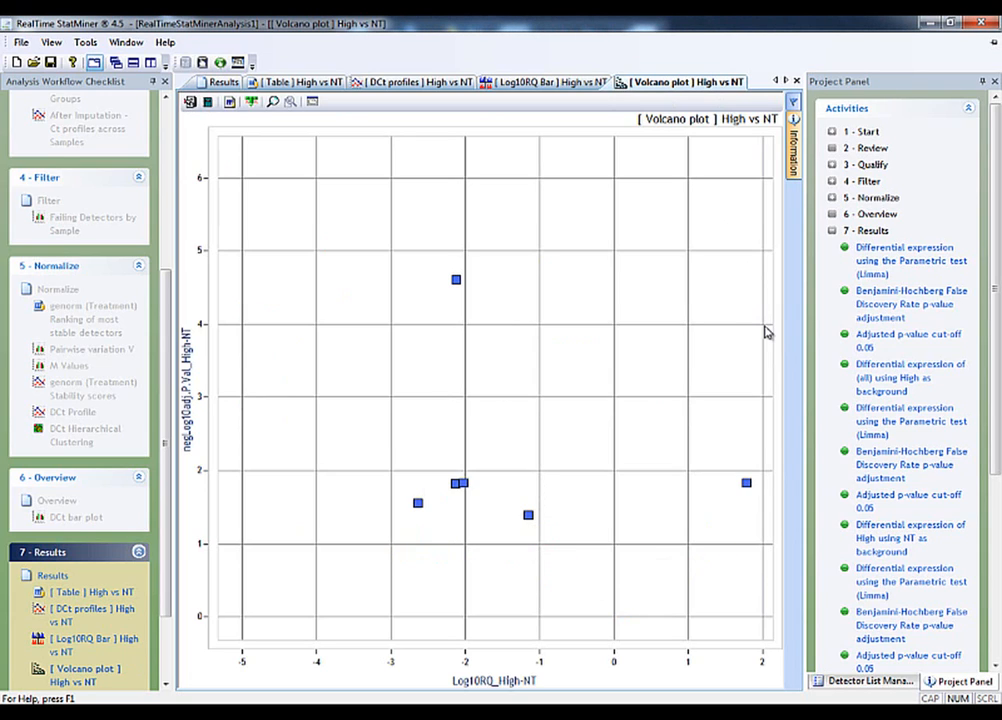
Keep the volcano plot's Information pane open and select all plotted points to list their detector details
mouse_move(792, 160)
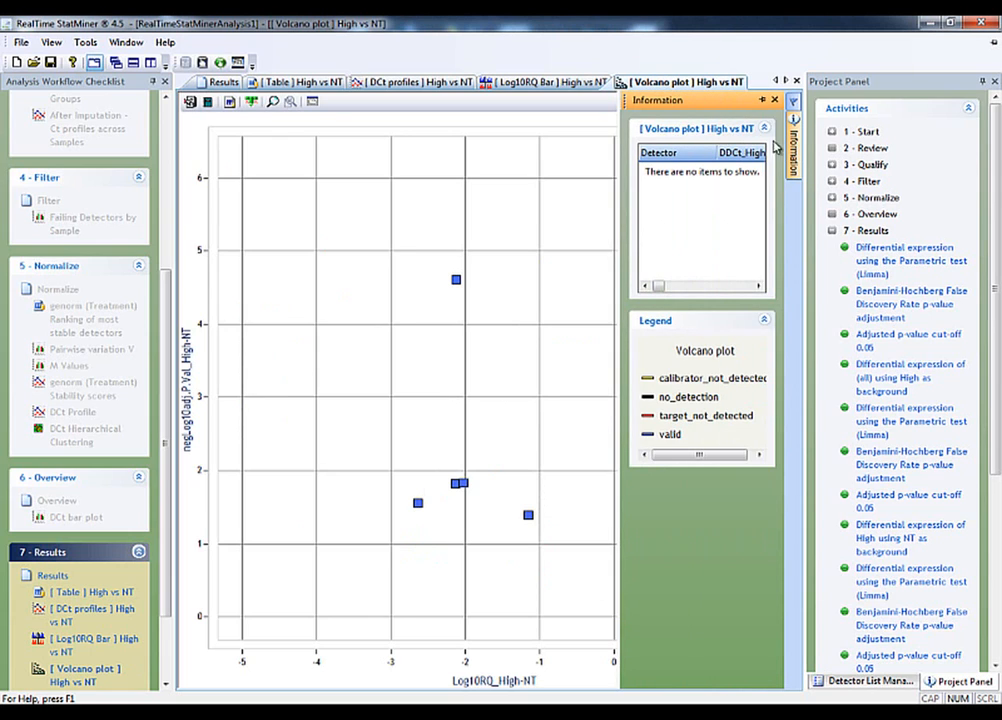
left_click(763, 101)
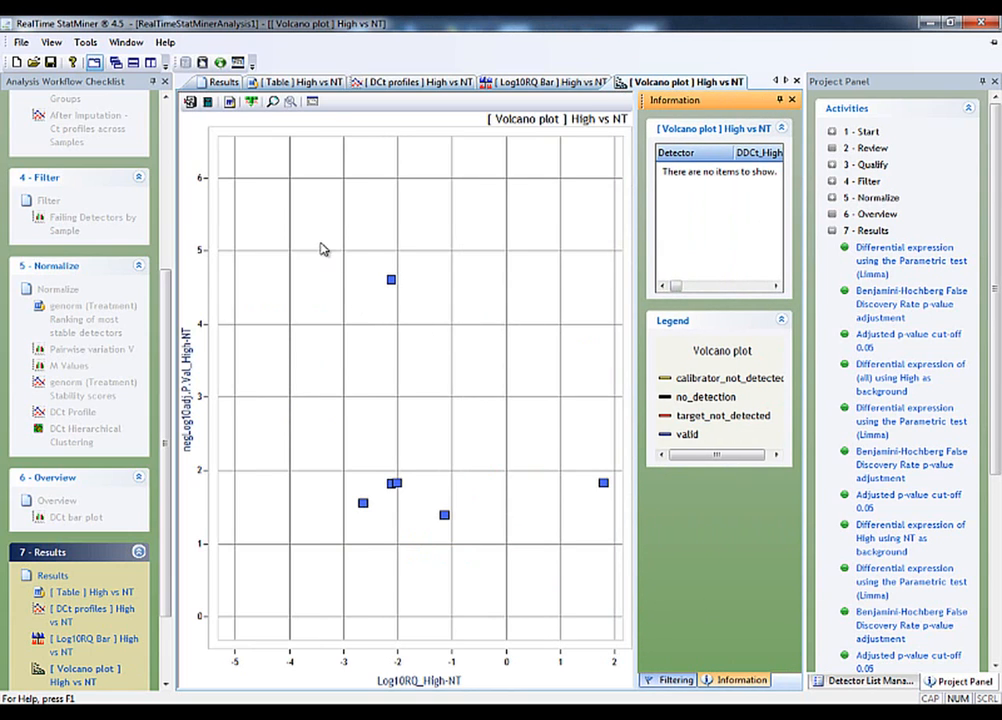
left_click_drag(319, 249, 622, 573)
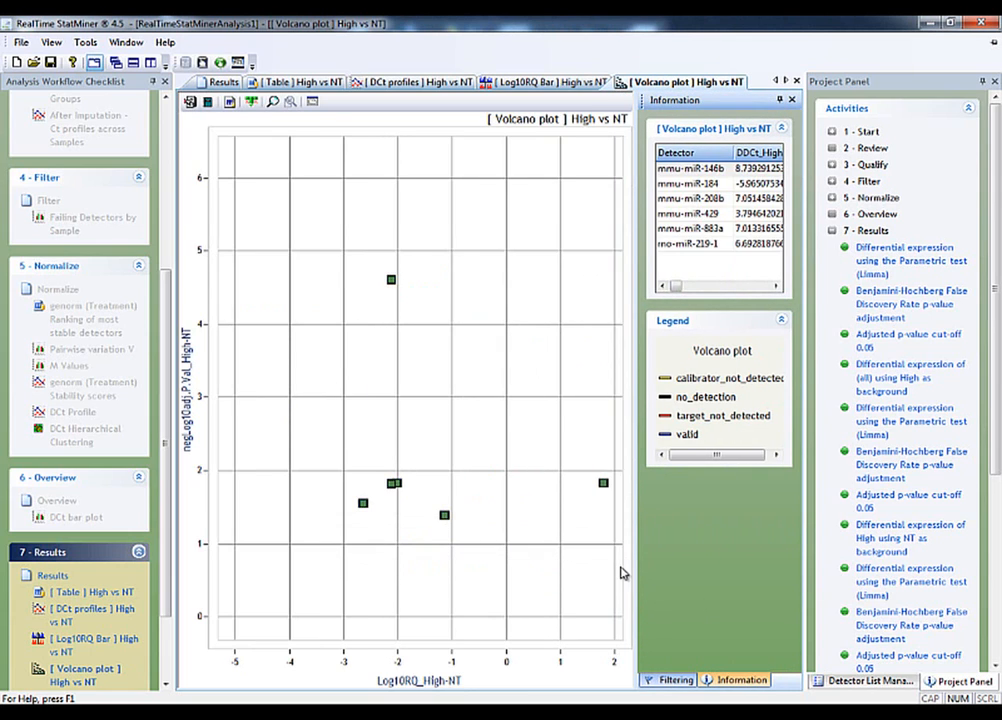
Add a link template named Sanger for the Detector column of the High vs NT table
left_click(215, 81)
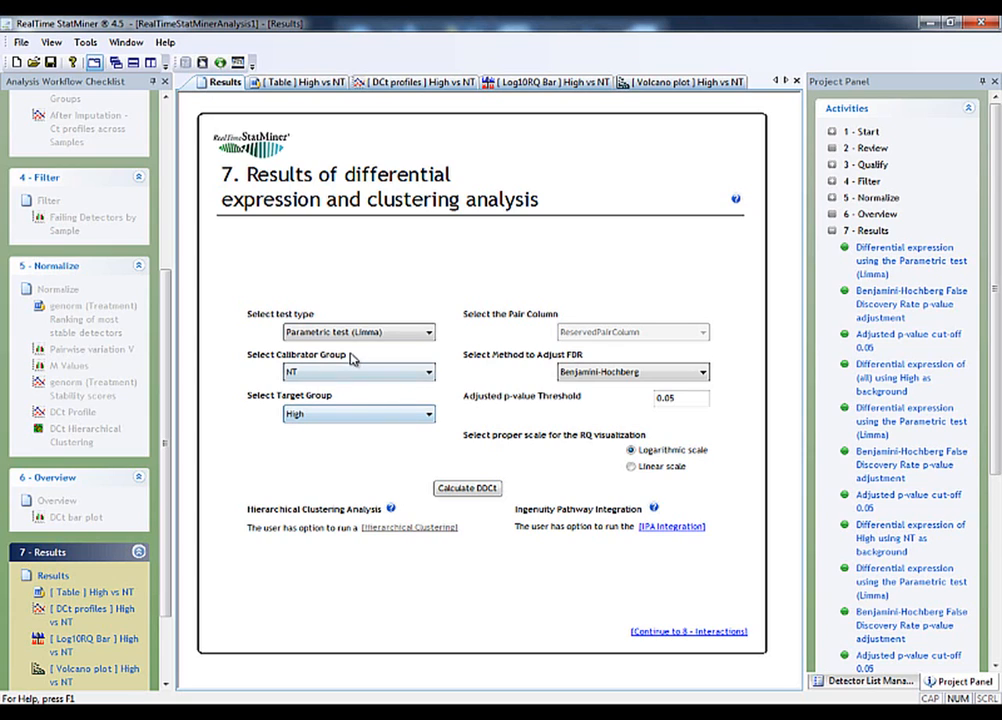
left_click(292, 82)
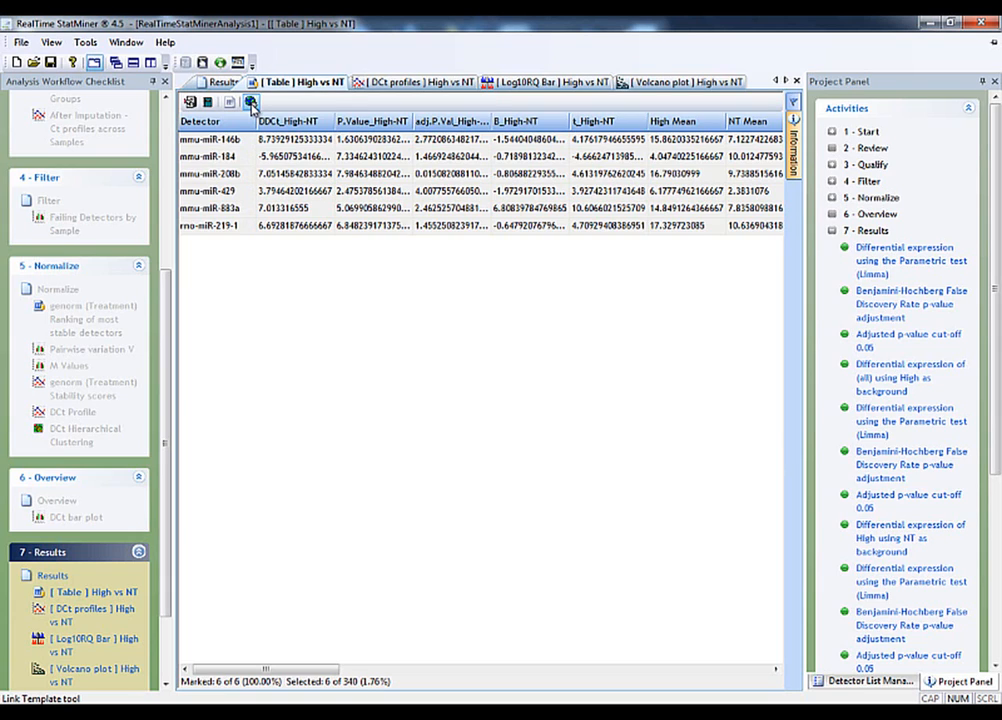
left_click(251, 103)
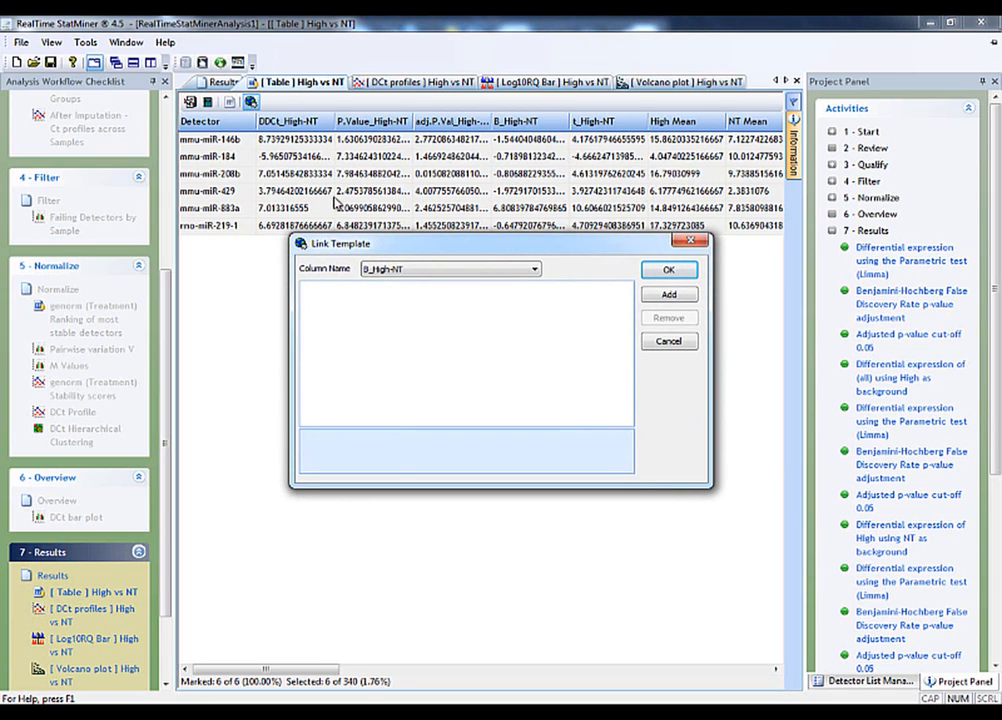
left_click(395, 274)
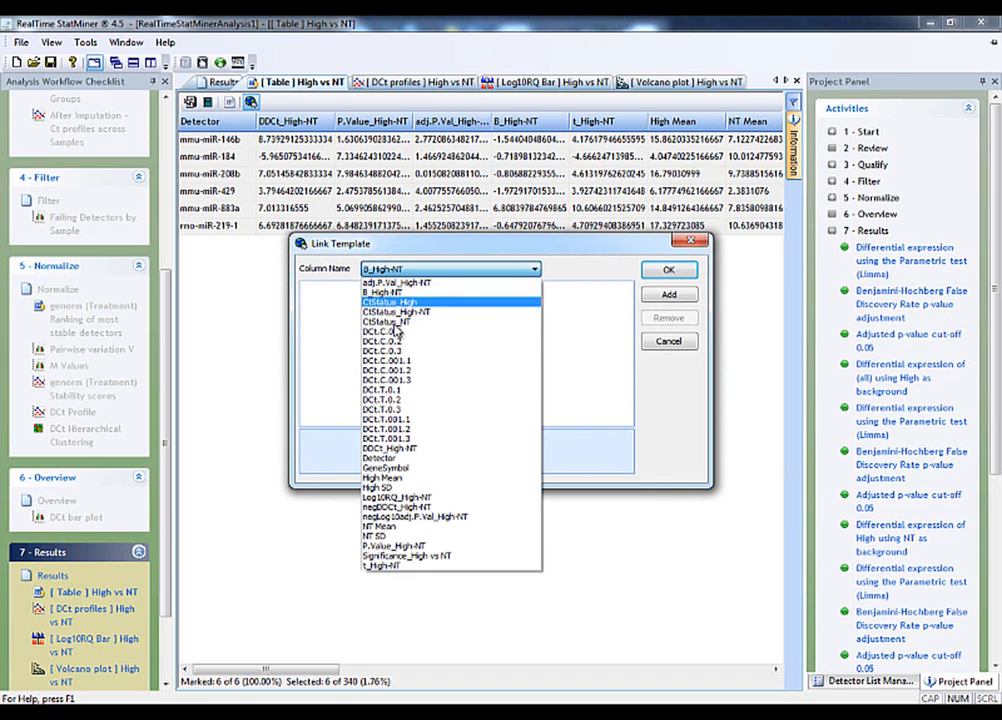
left_click(396, 459)
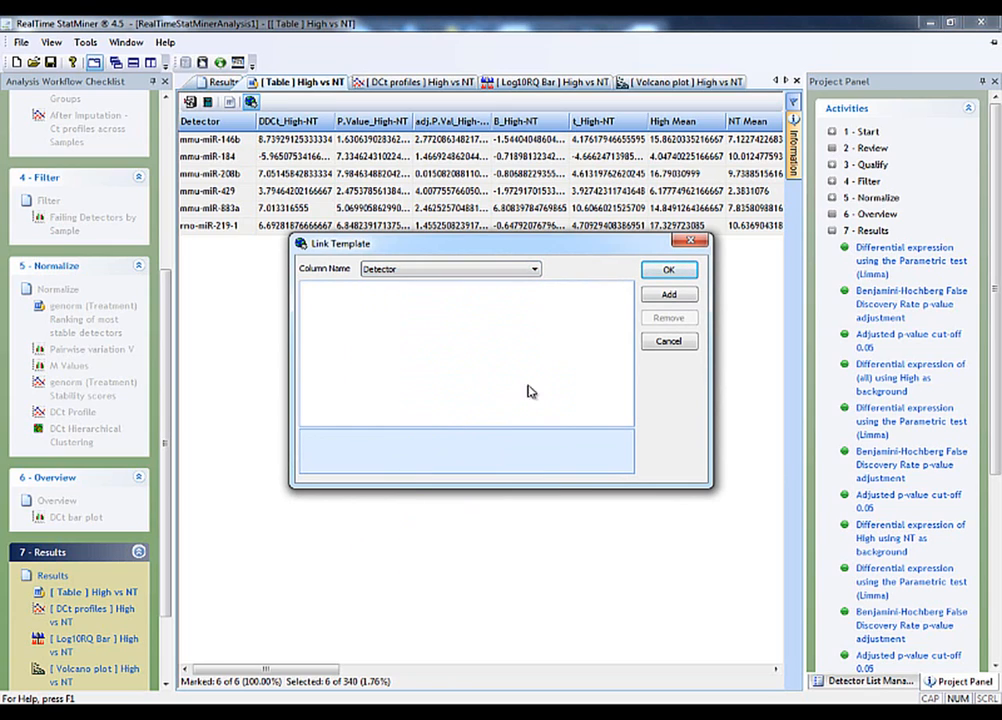
left_click(657, 298)
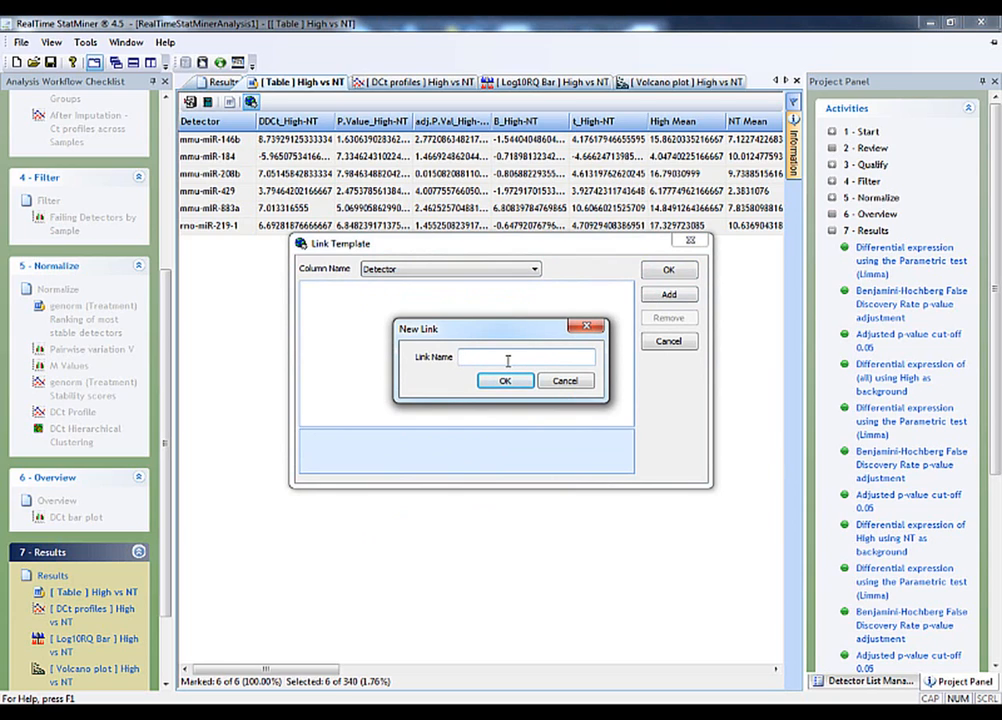
type("Sanger")
left_click(508, 384)
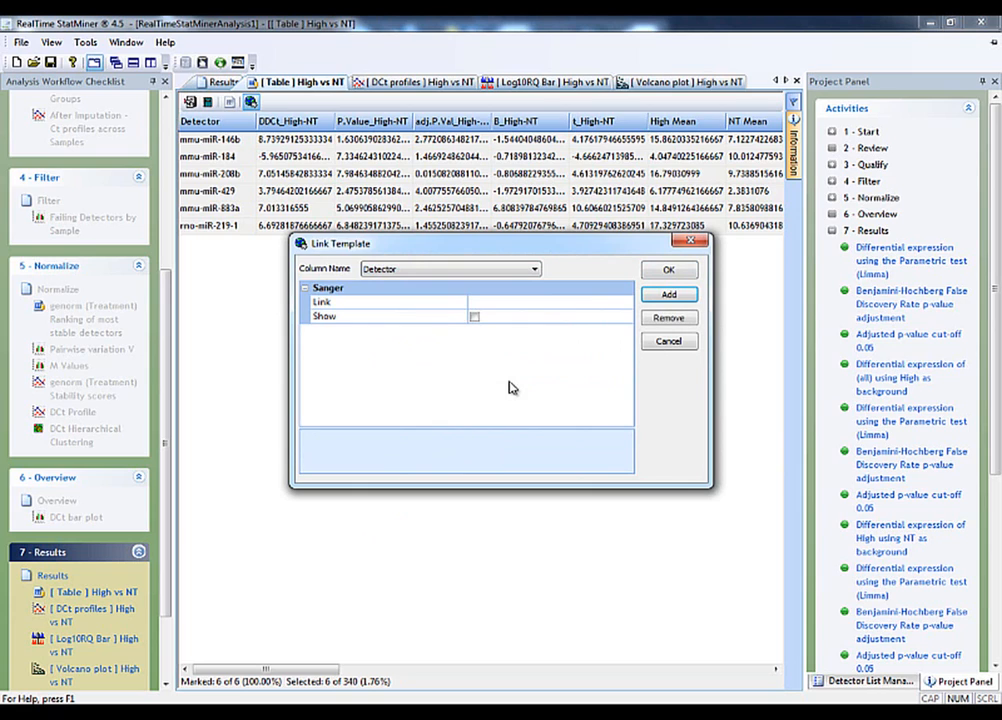
Paste the copied microrna.sanger.ac.uk search URL as the Sanger link, enable Show, and apply the link template
left_click(488, 300)
right_click(489, 304)
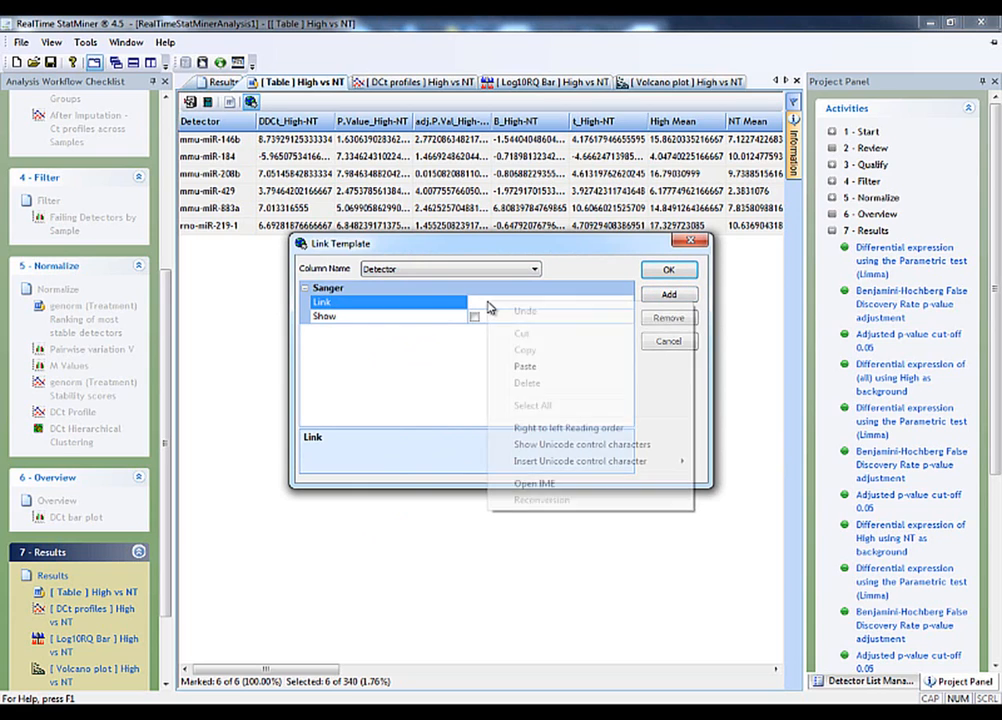
left_click(522, 367)
key("Home")
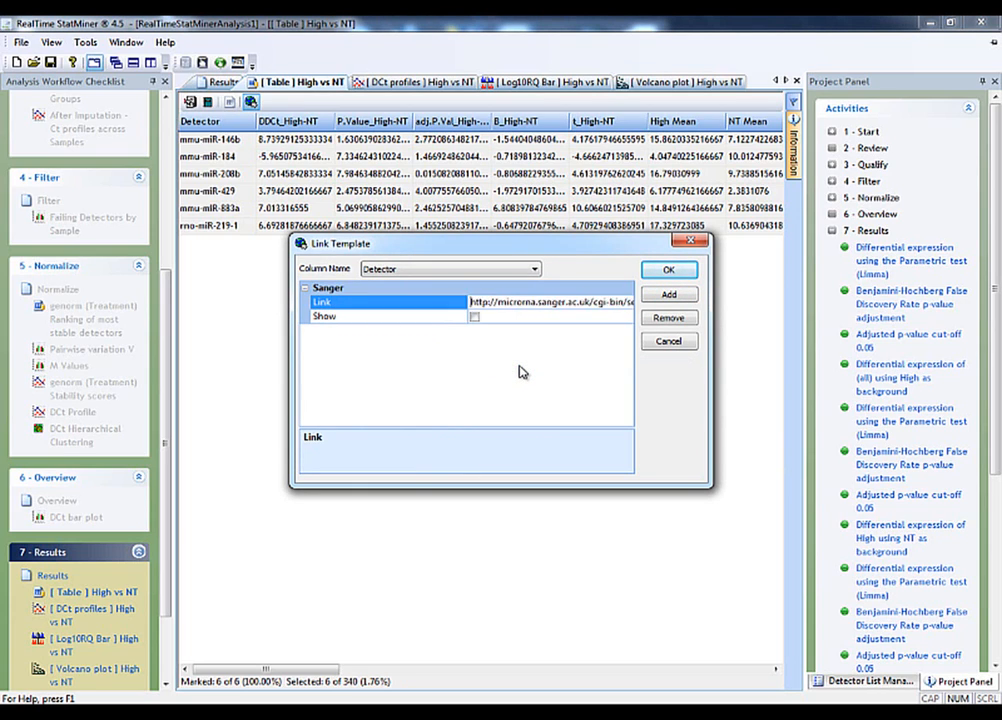
left_click(475, 317)
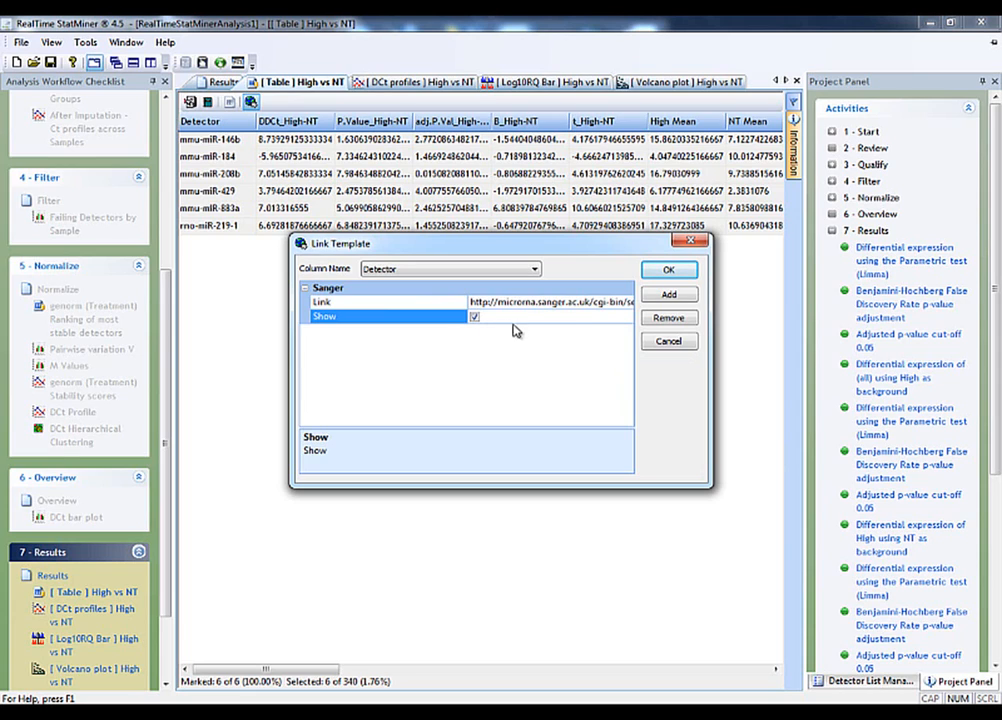
left_click(667, 271)
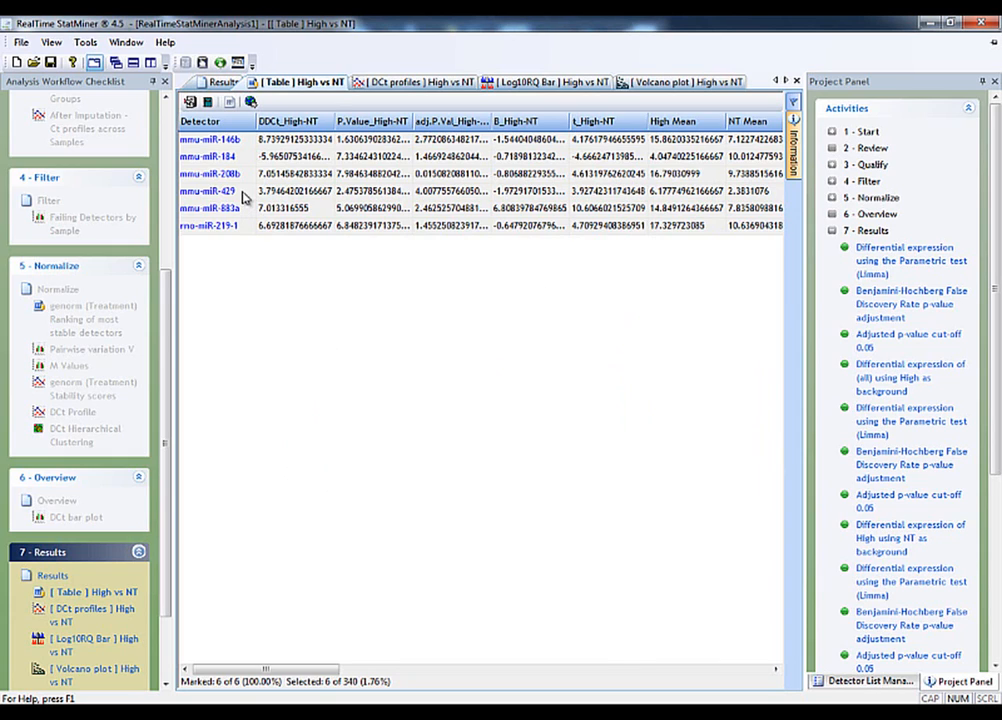
Open the Sanger link of detector mmu-miR-146b from the High vs NT table
left_click(232, 143)
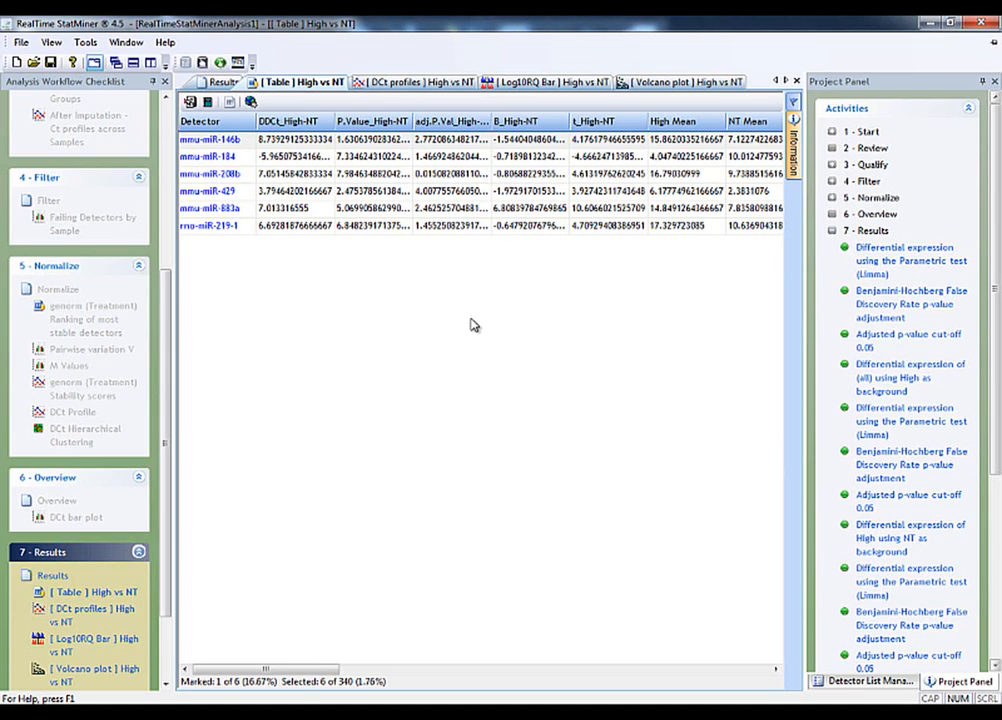
left_click(230, 140)
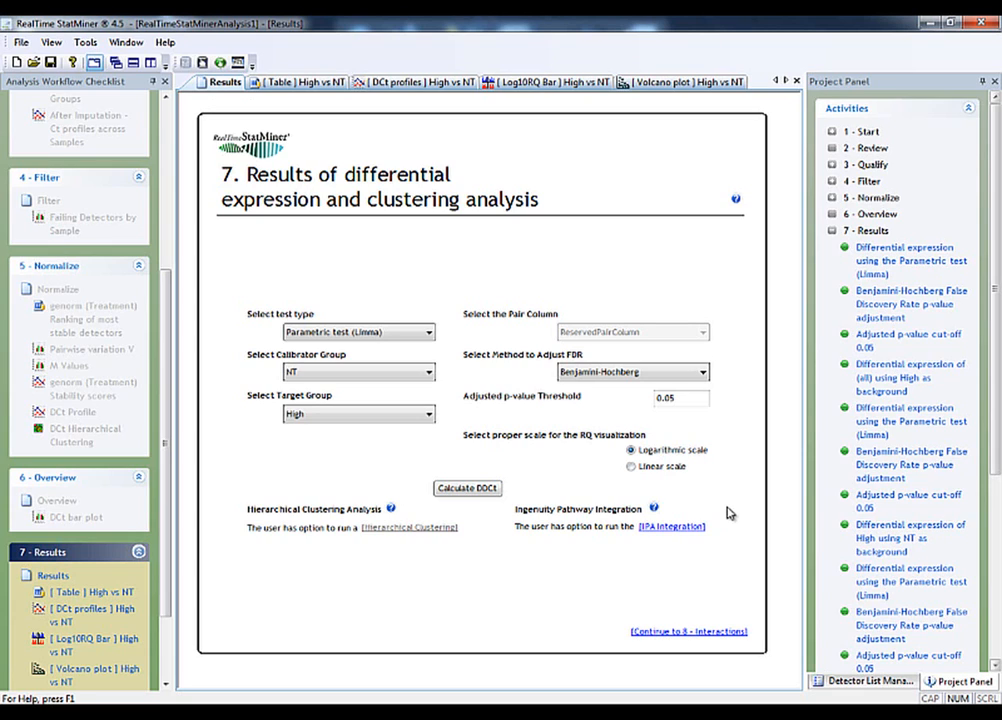
left_click(694, 530)
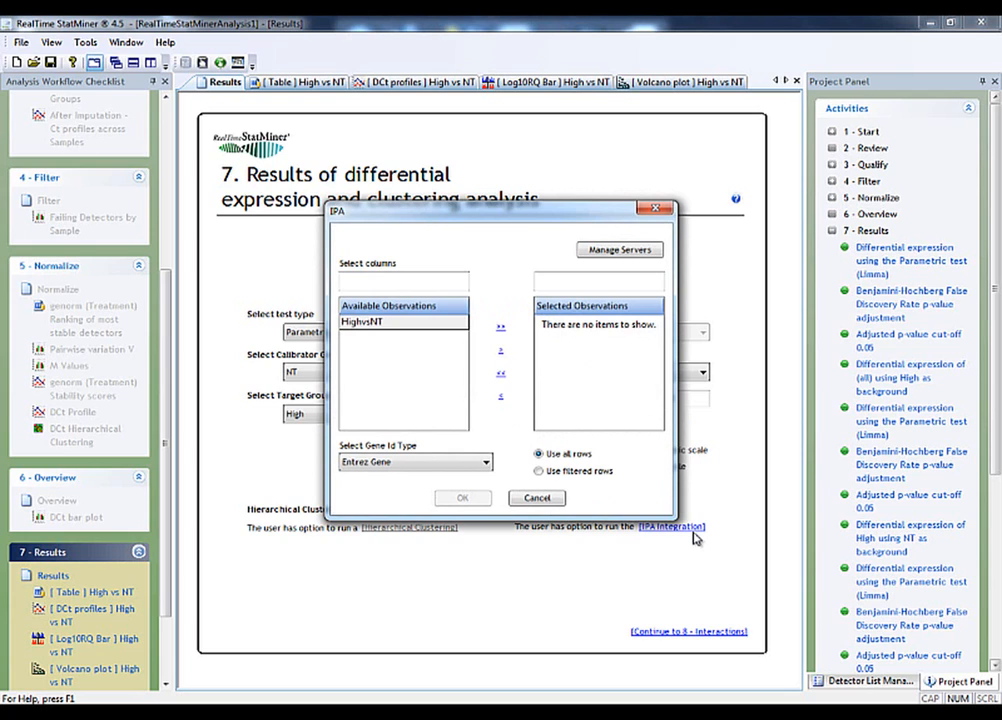
left_click(624, 250)
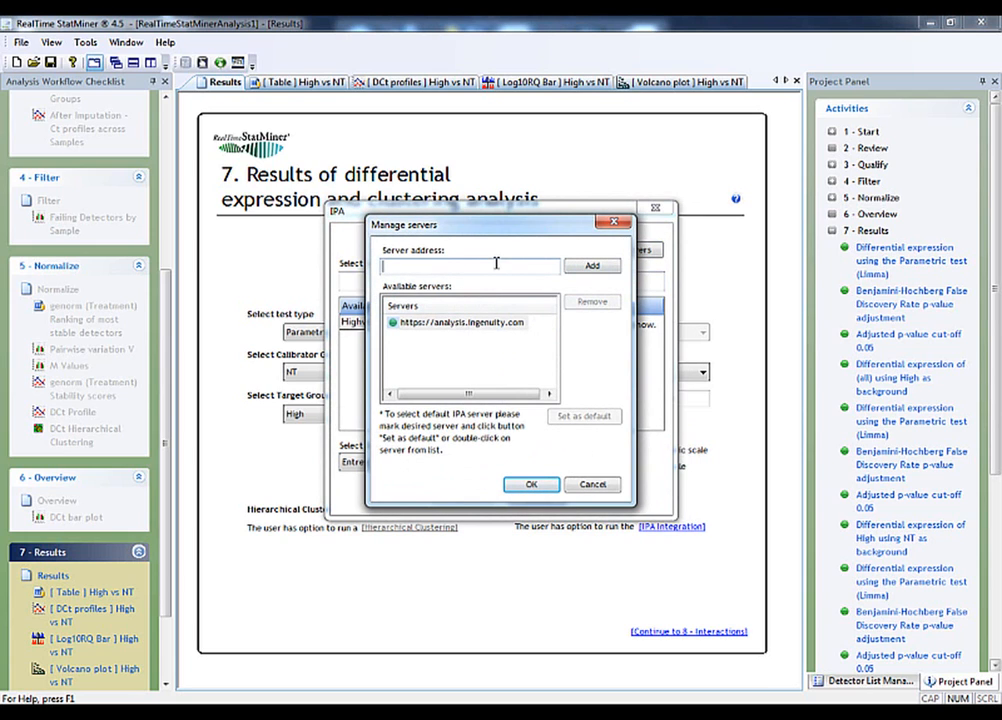
type("https://test.com")
left_click(598, 267)
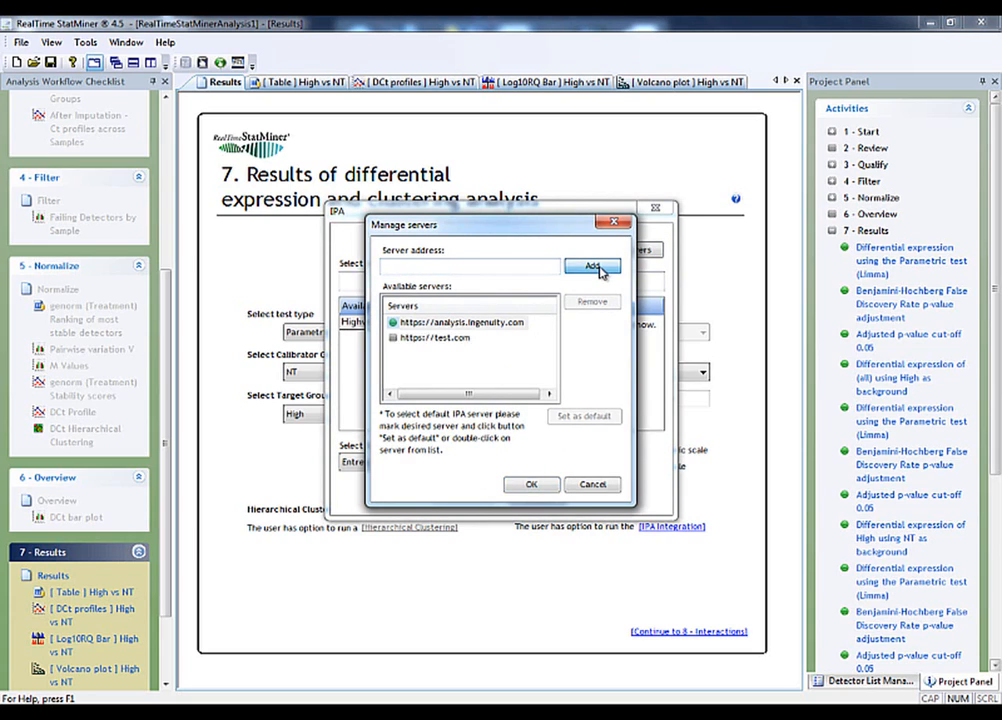
left_click(430, 340)
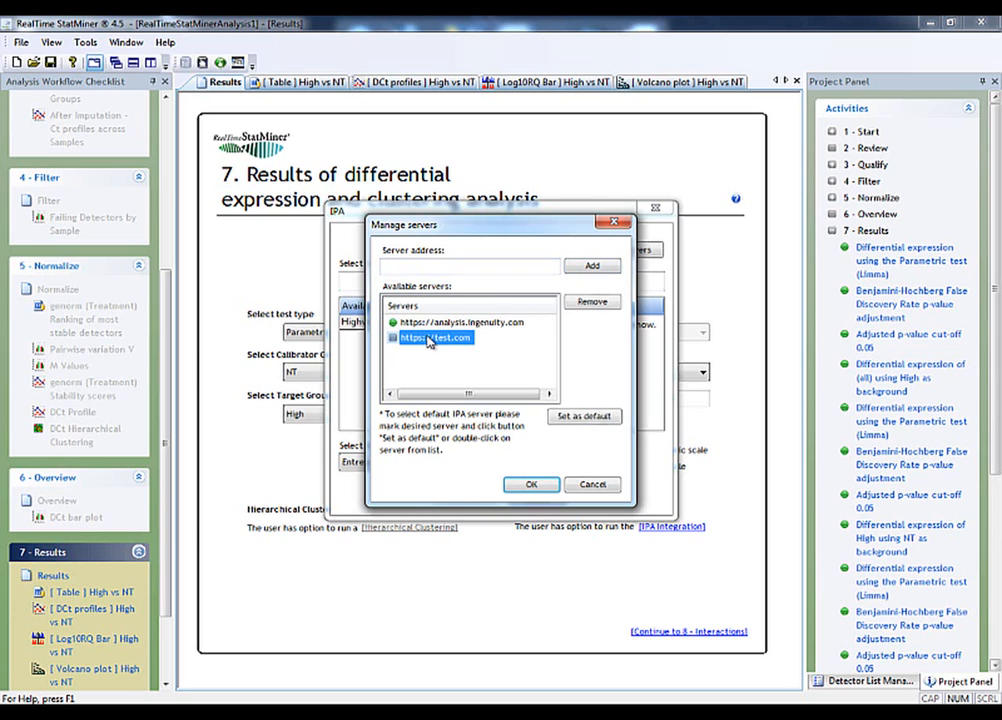
left_click(427, 326)
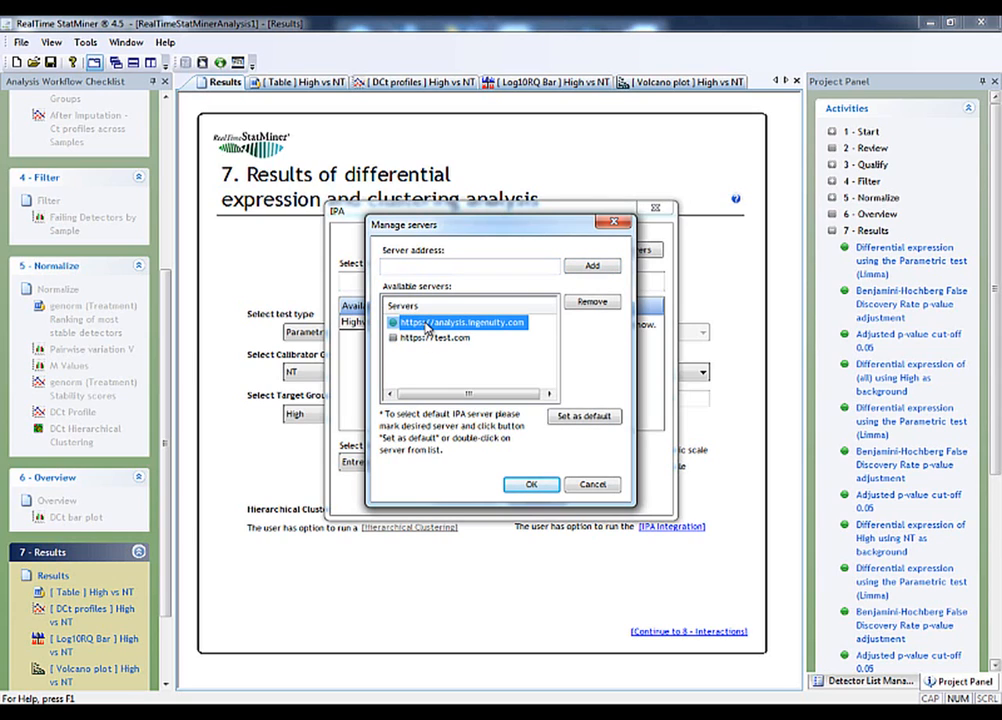
left_click(528, 486)
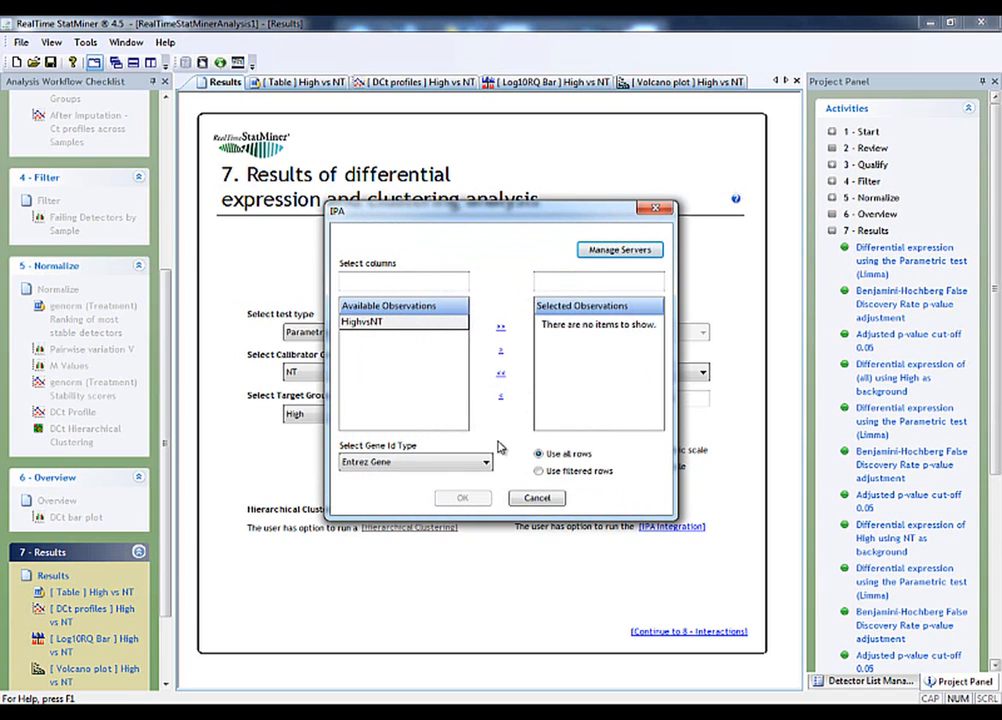
Send the HighvsNT observation to IPA using filtered rows only and the miRBase(stemloop) gene ID type
left_click(418, 320)
left_click(502, 351)
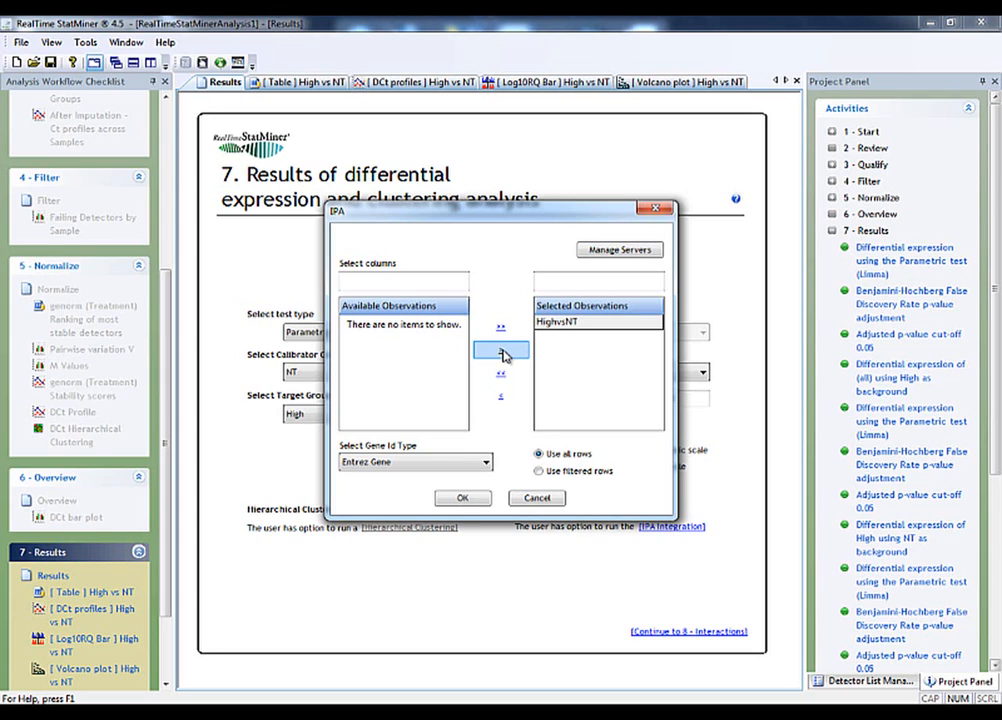
left_click(540, 472)
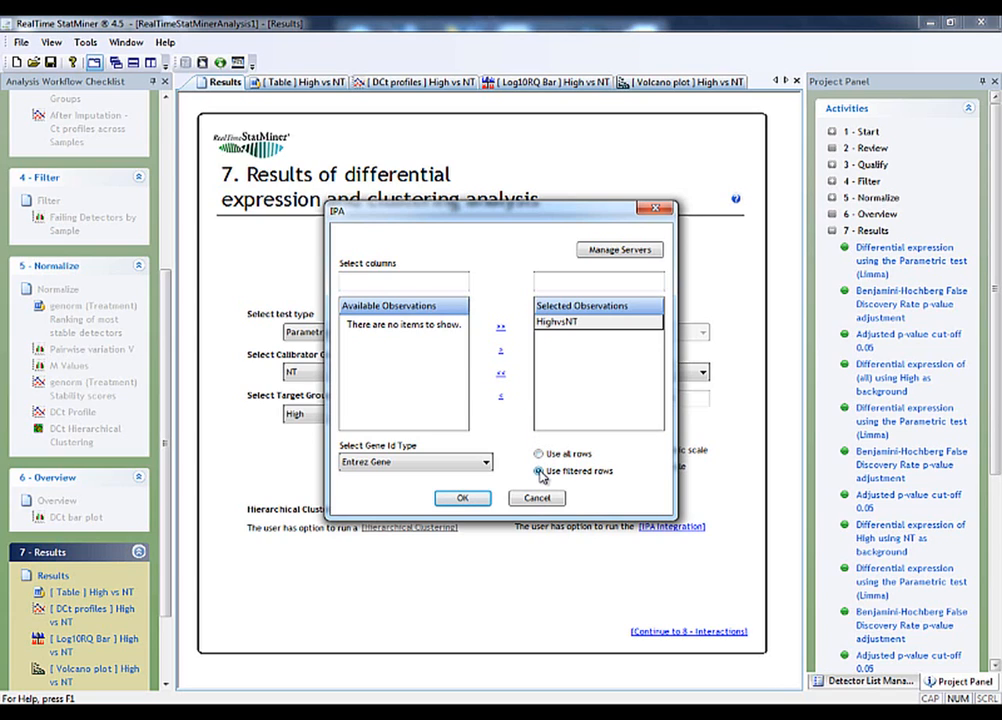
left_click(483, 463)
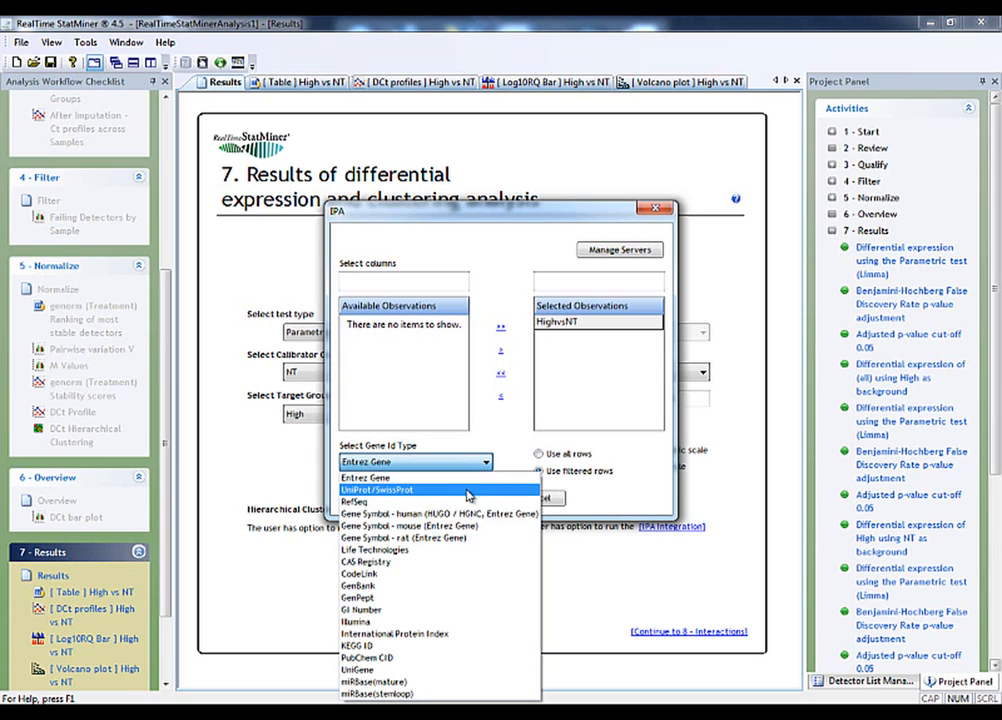
left_click(451, 514)
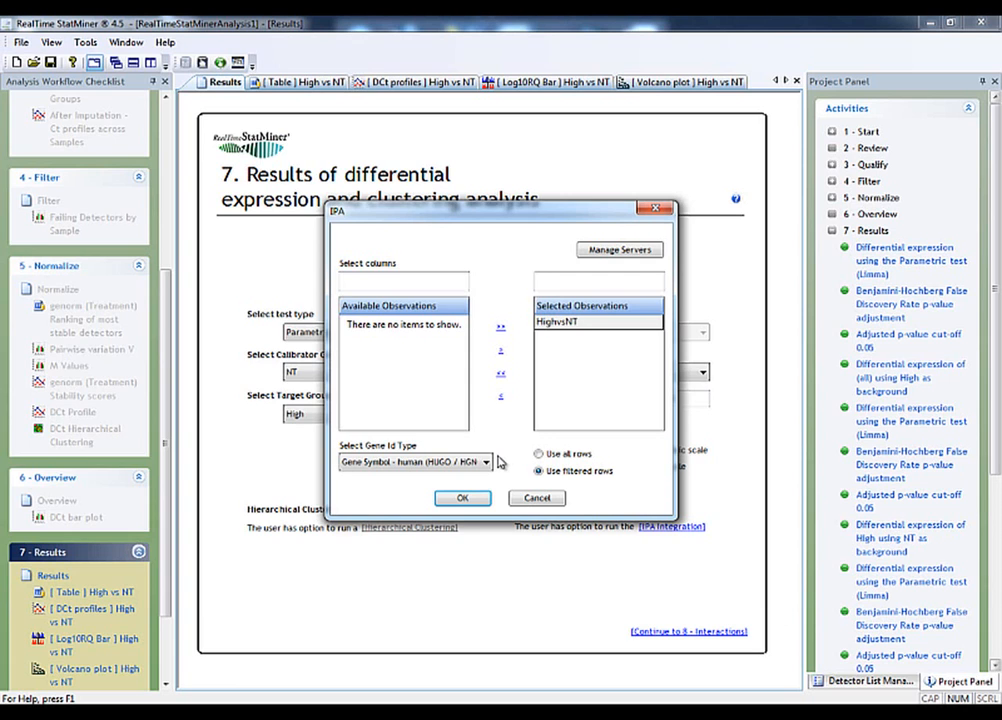
left_click(466, 463)
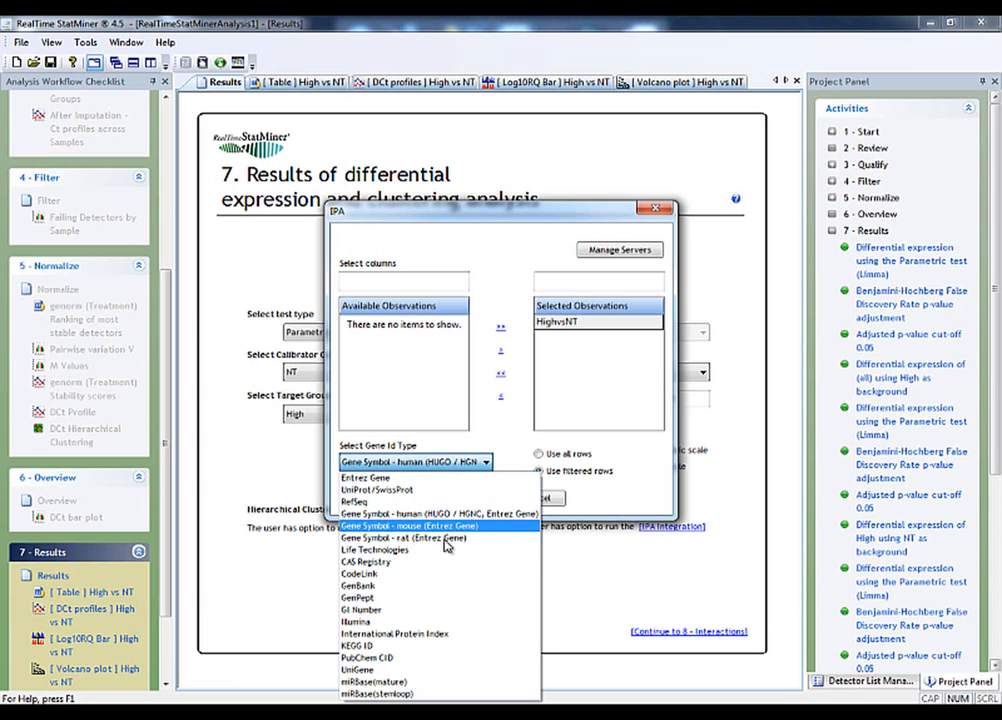
left_click(392, 693)
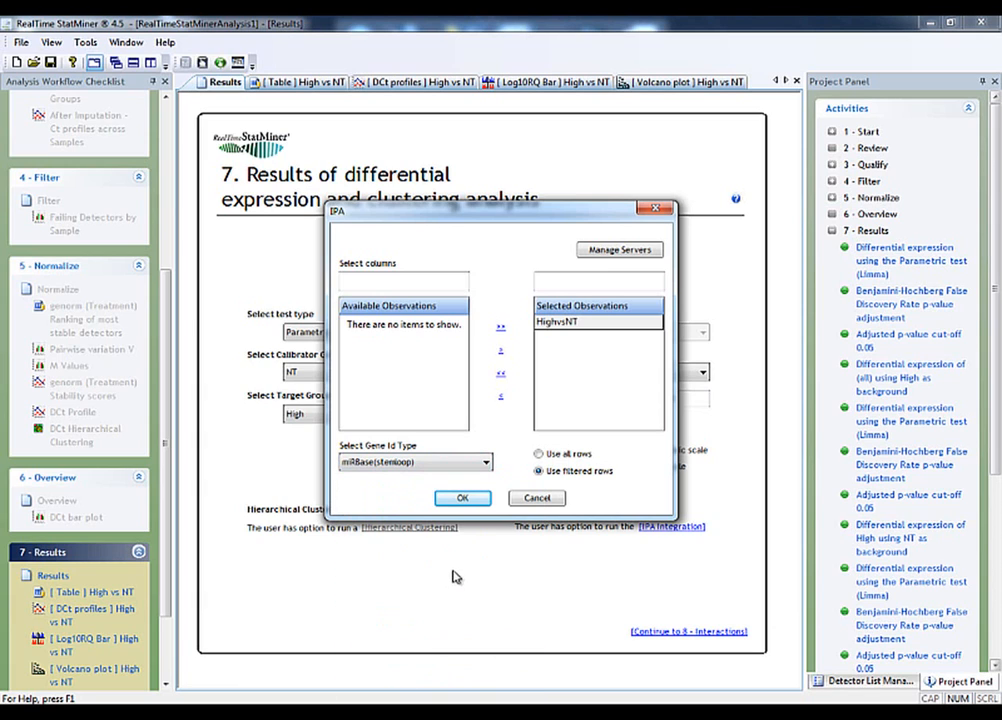
left_click(462, 498)
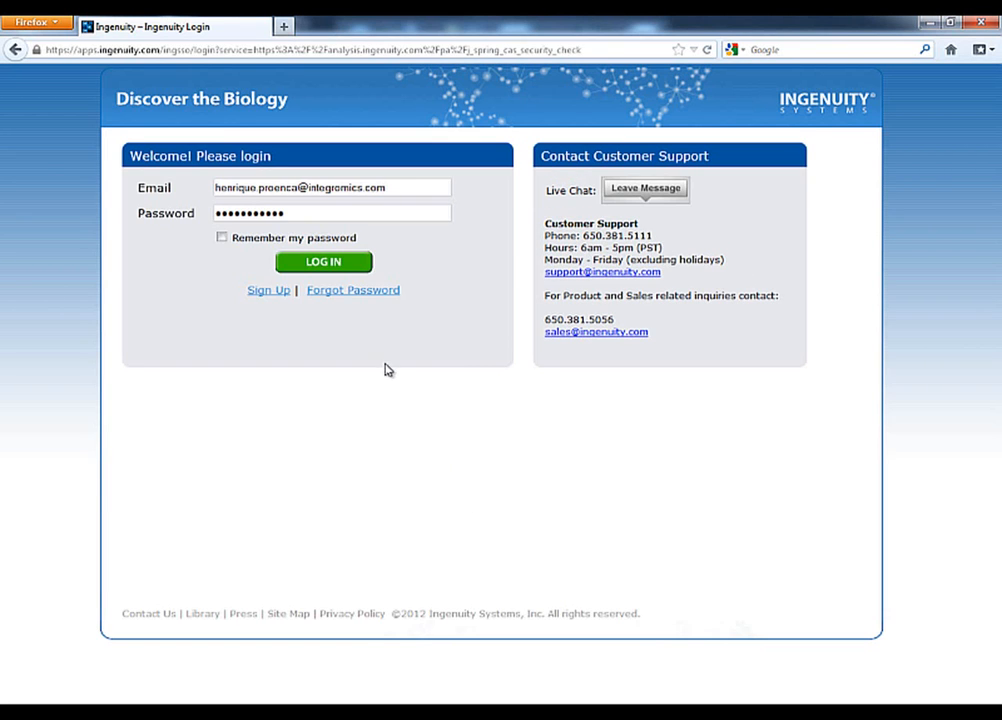
Log in to Ingenuity with the prefilled credentials and launch IPA by opening IpaApplication.jnlp with Java Web Start Launcher
left_click(323, 263)
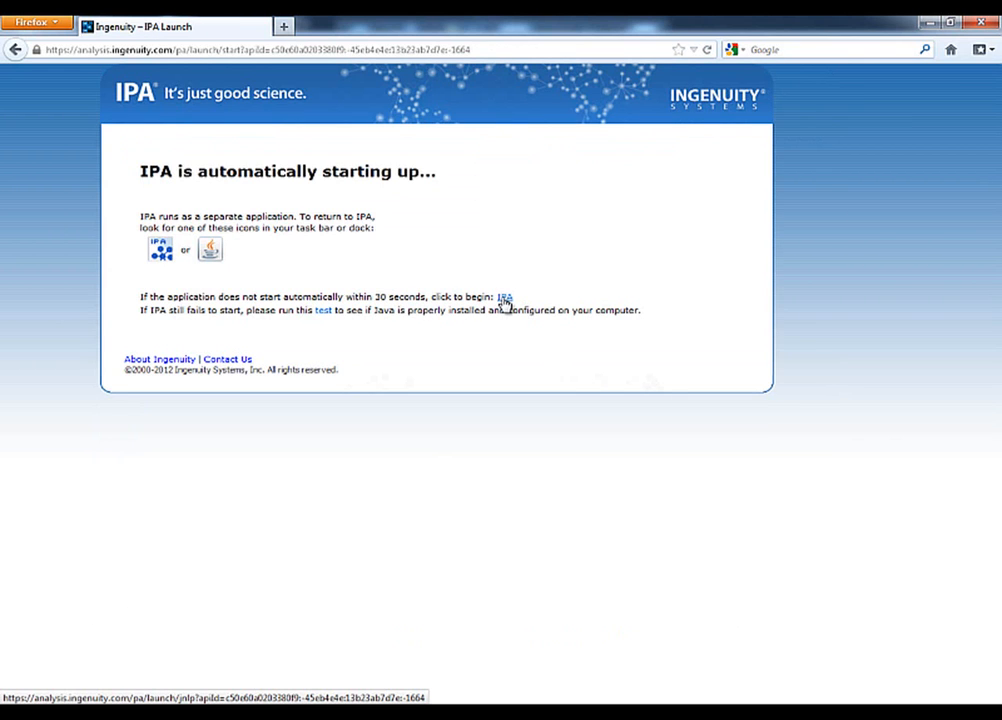
left_click(504, 298)
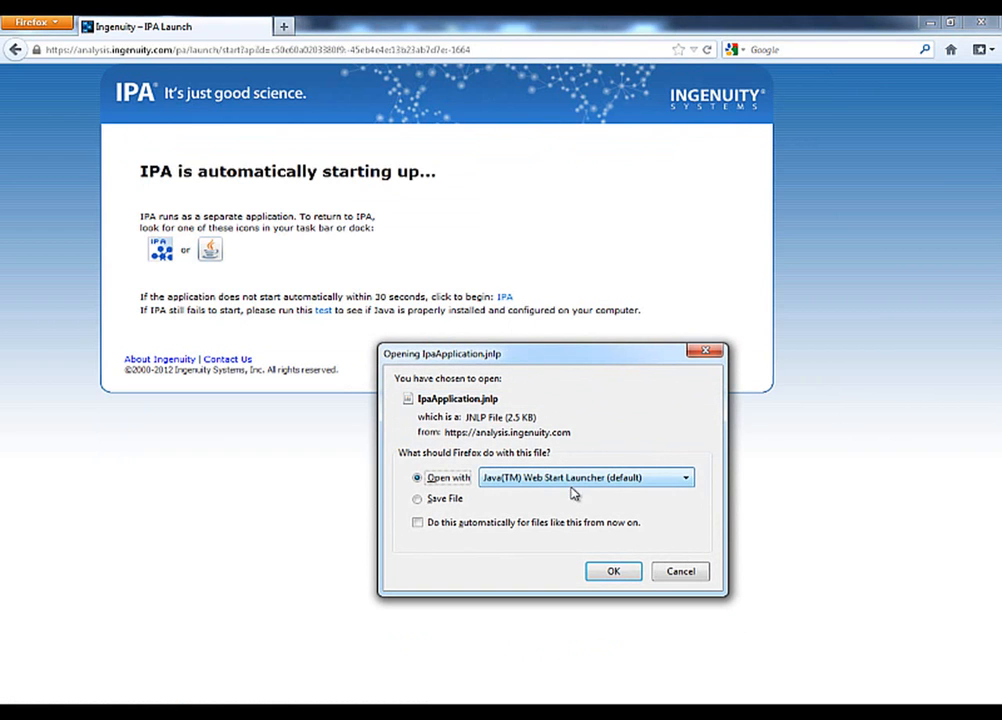
left_click(608, 572)
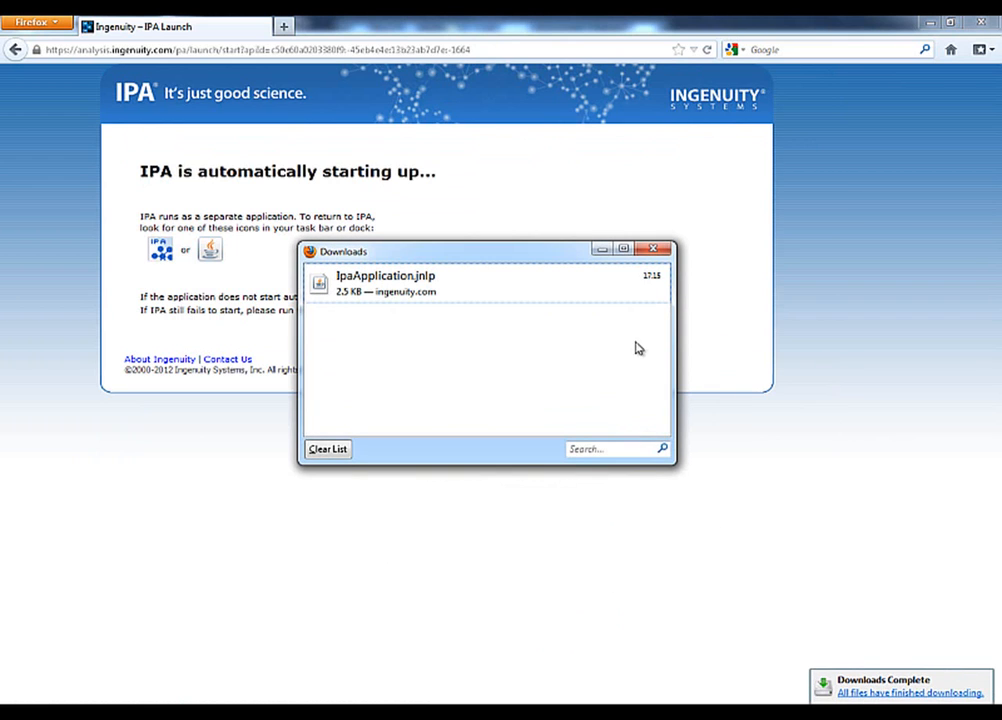
left_click(652, 251)
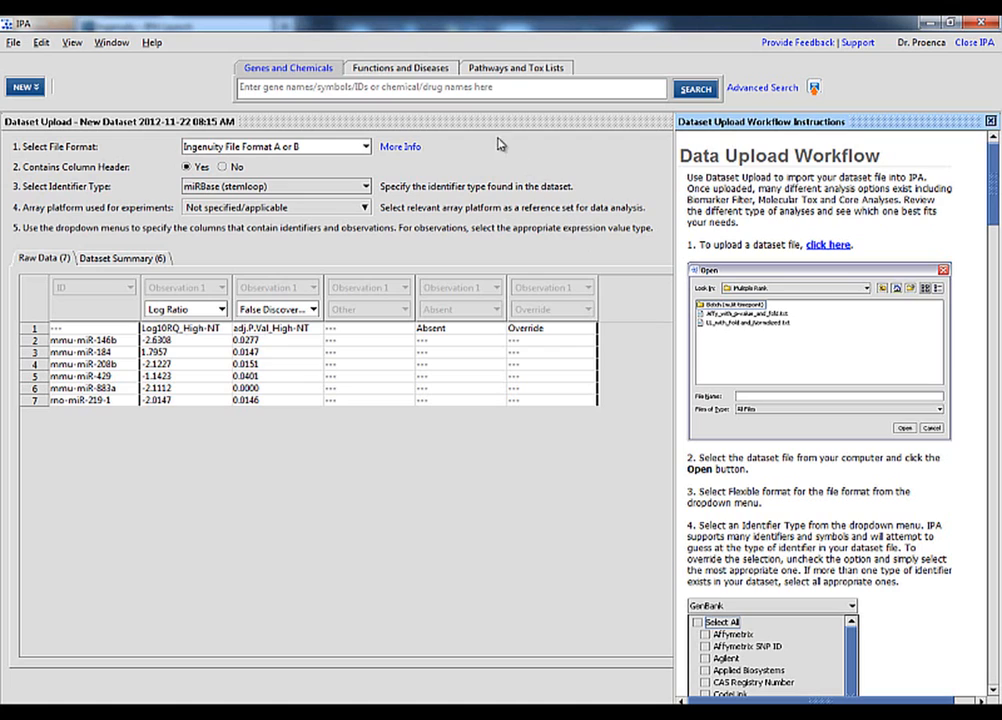
Close the Dataset Upload Workflow Instructions and check which identifier type is selected for the new dataset
left_click(458, 93)
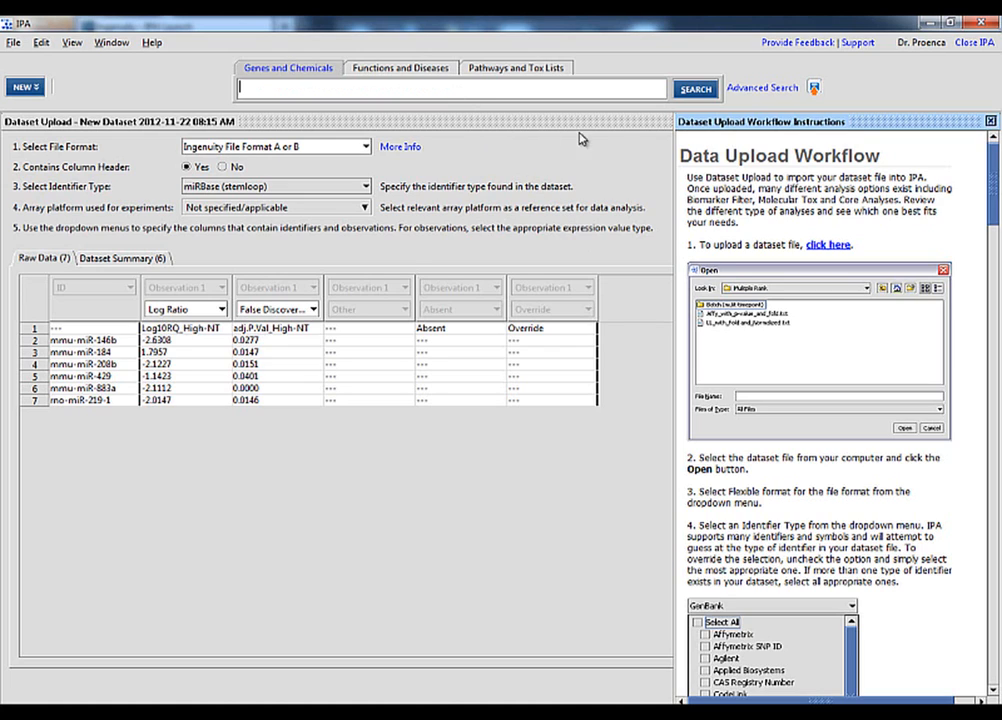
left_click(990, 121)
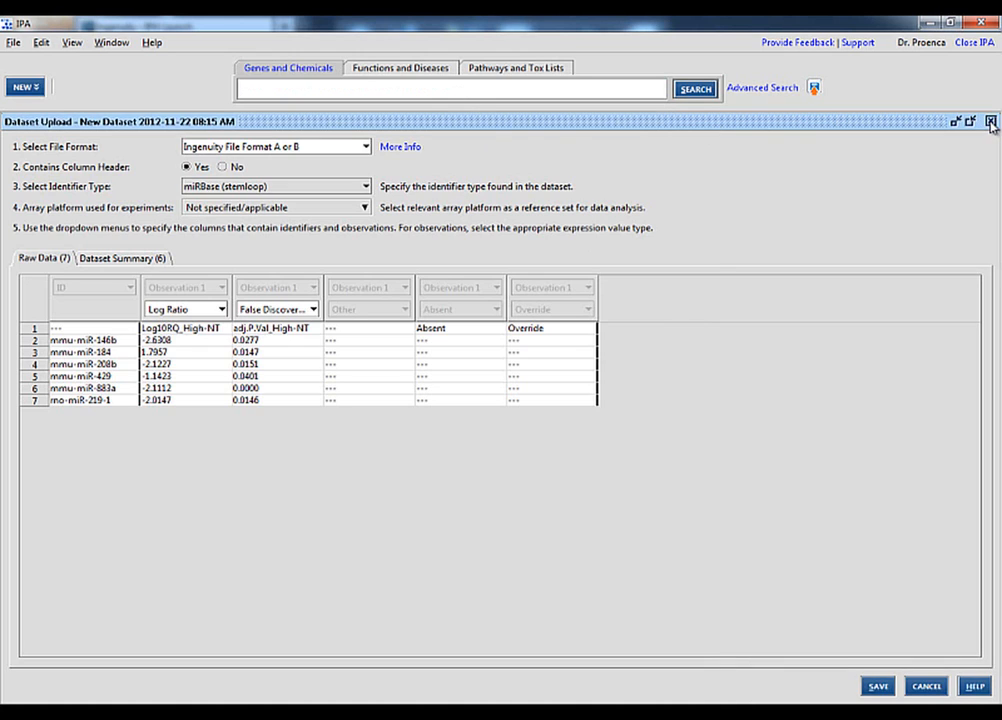
left_click(367, 188)
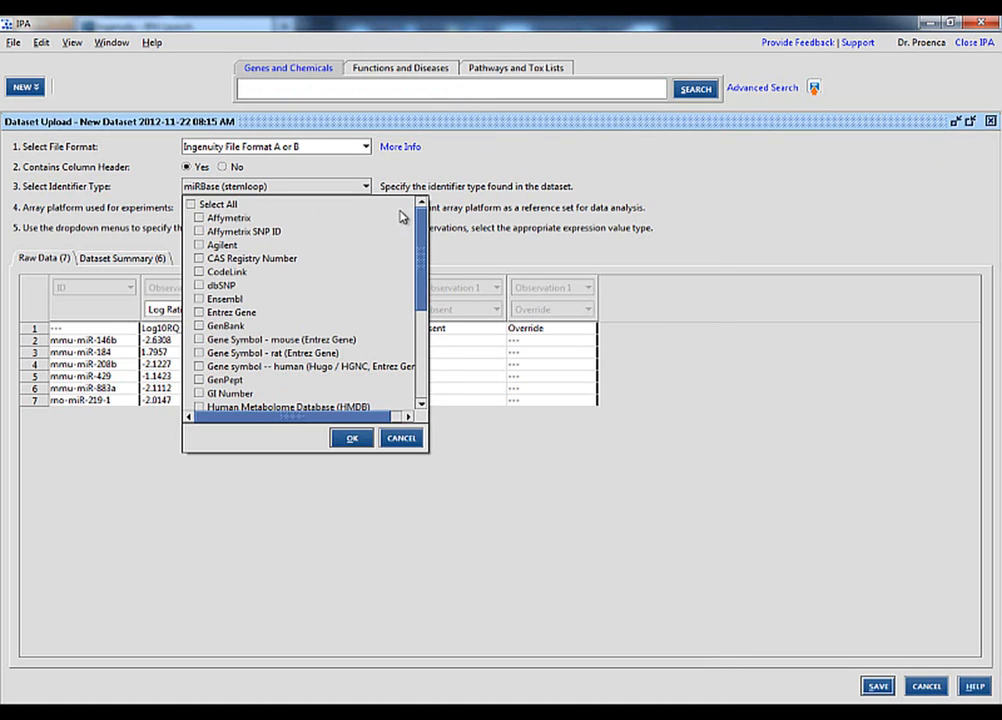
left_click_drag(421, 235, 424, 318)
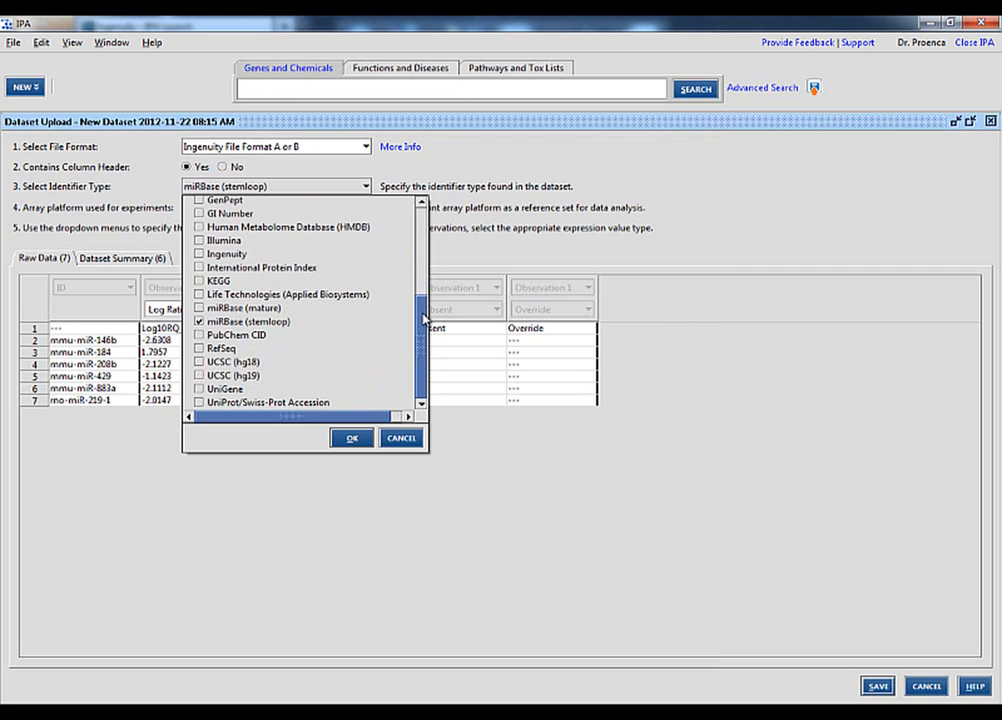
left_click(368, 187)
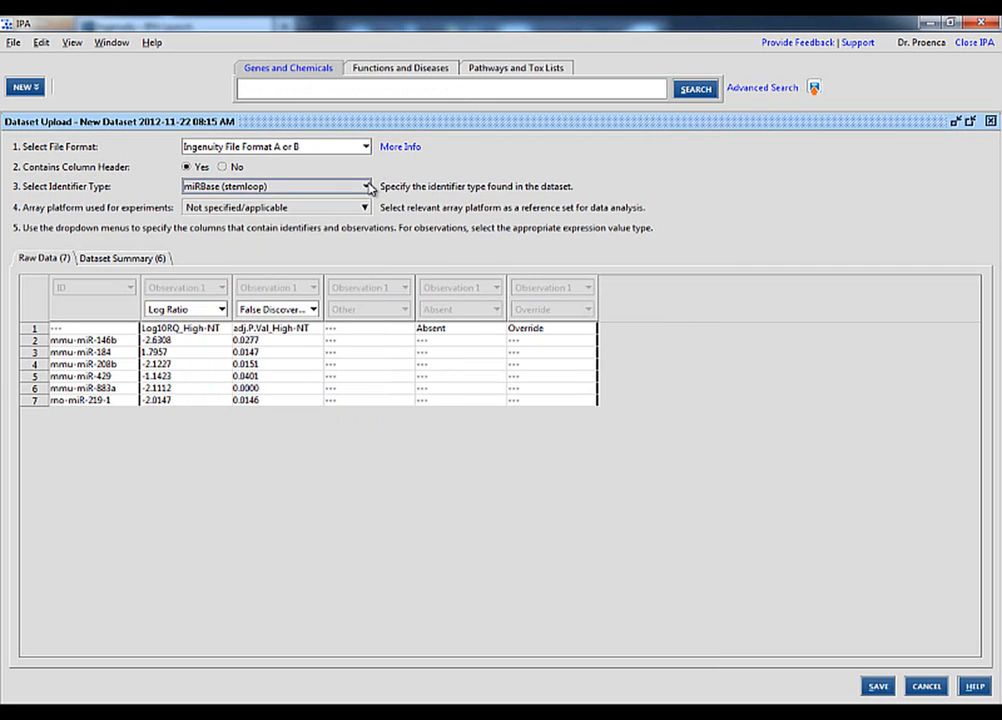